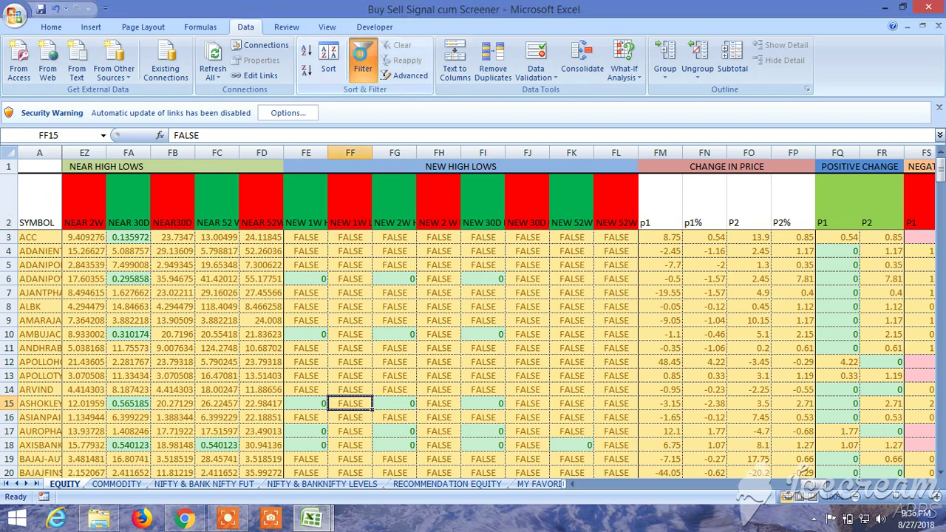
Turn on filtering for the EQUITY sheet and filter the BUY column under PROBABILITY 1 to only 0
click(362, 66)
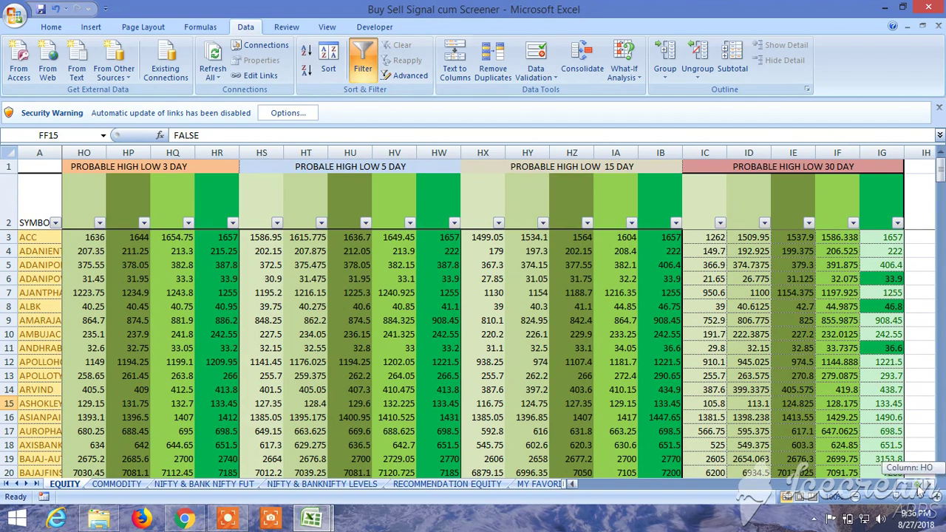
scroll(861, 494, left, 10)
drag(861, 494, 877, 495)
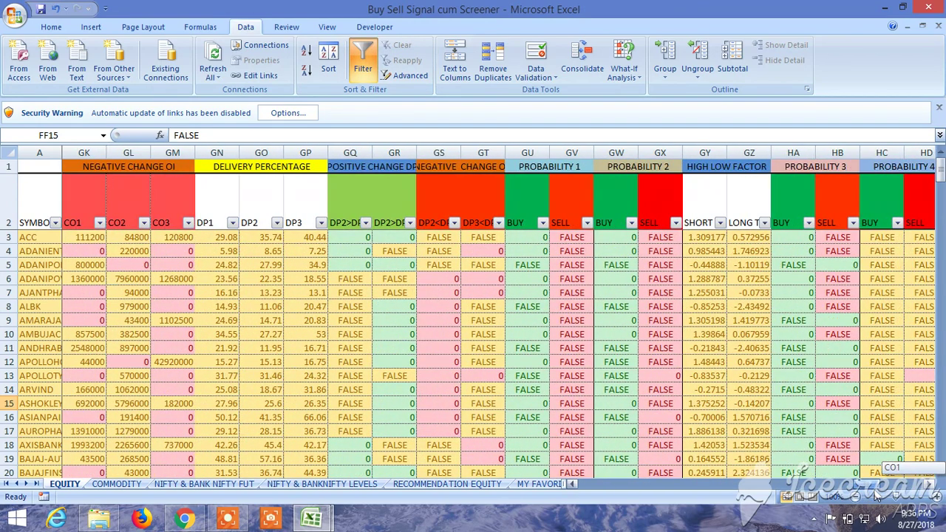
click(543, 223)
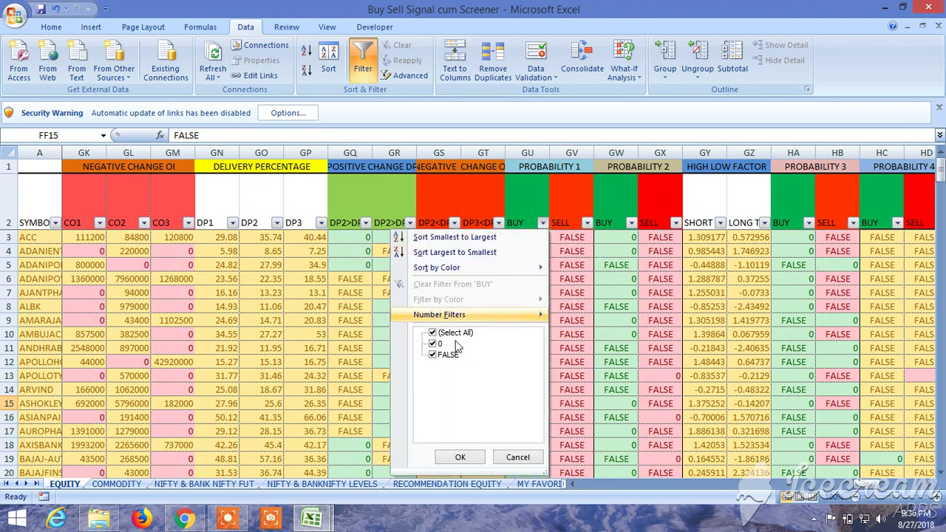
click(432, 355)
click(460, 456)
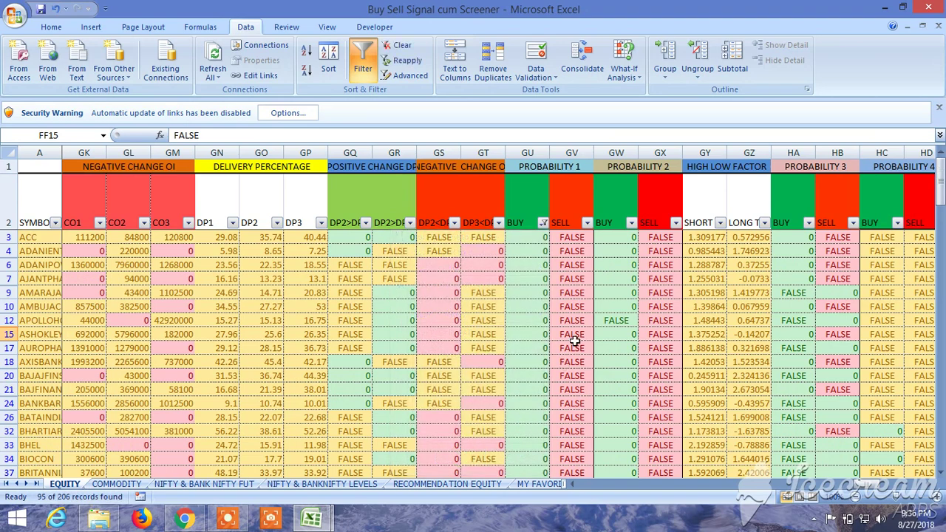
Filter the BUY column under PROBABILITY 2 to only 0, excluding FALSE
click(631, 223)
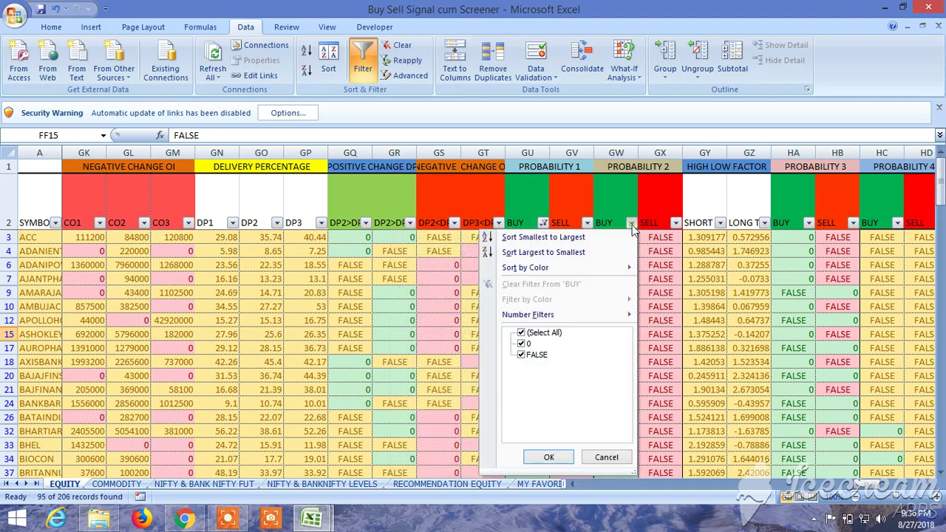
click(522, 356)
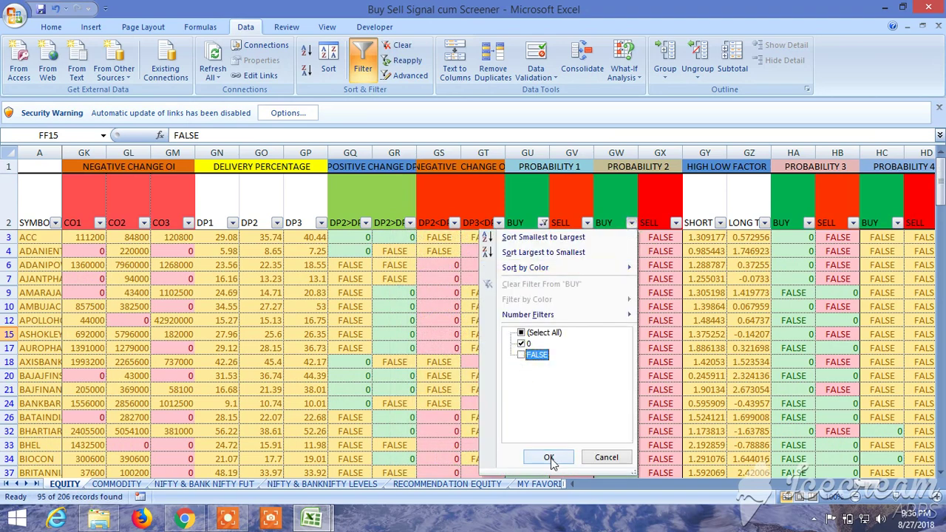
click(549, 457)
Filter the UP column under EMA 5-8-13 CROSSOVER to only 0.00, excluding FALSE
drag(876, 484, 614, 494)
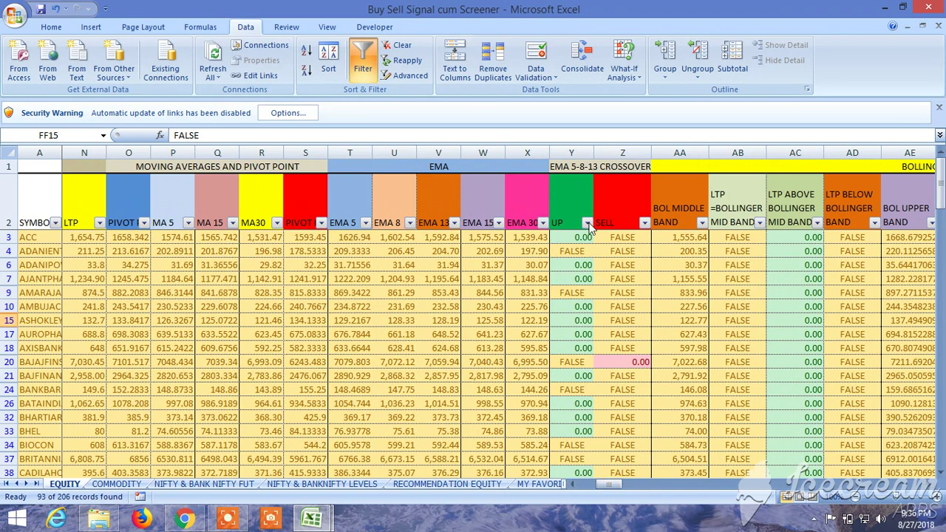
click(587, 222)
click(476, 355)
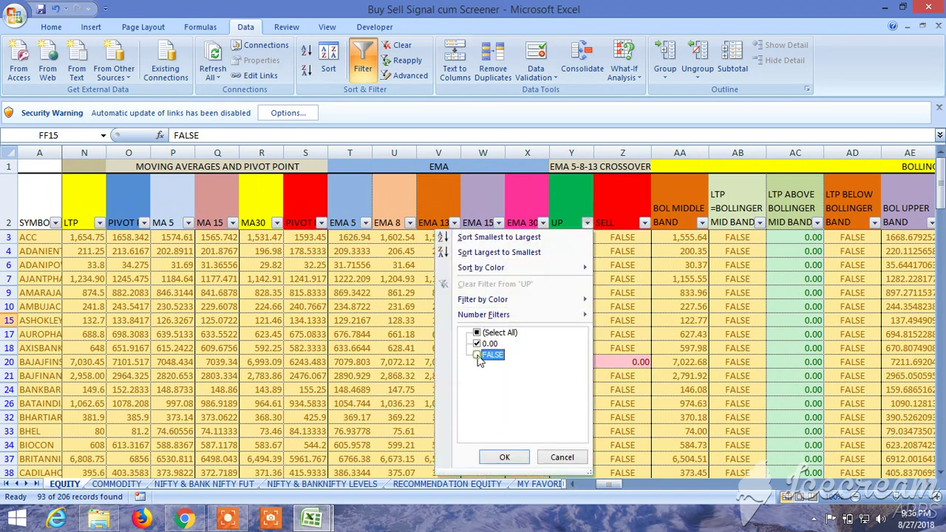
click(505, 458)
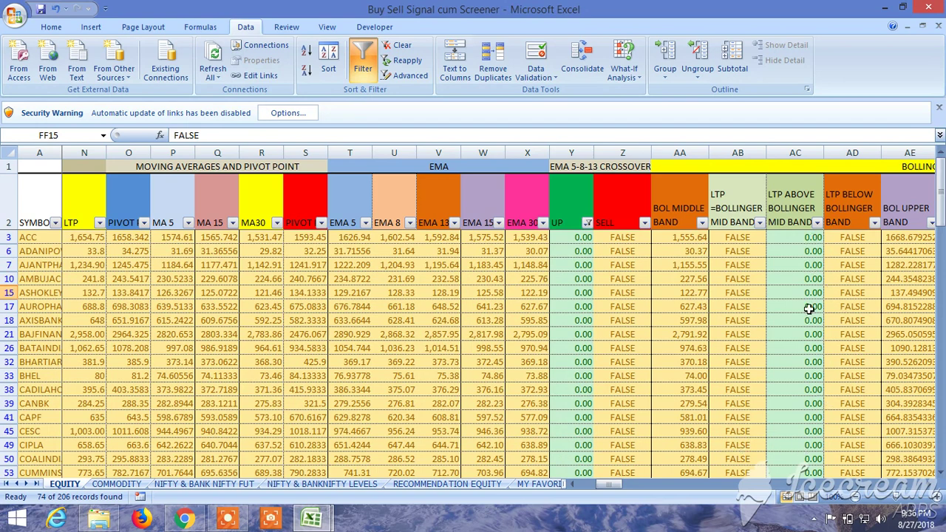
Filter the LTP >BOLLINGER UPPER BAND column to only 0, excluding FALSE
scroll(805, 337, down, 2)
scroll(809, 355, up, 2)
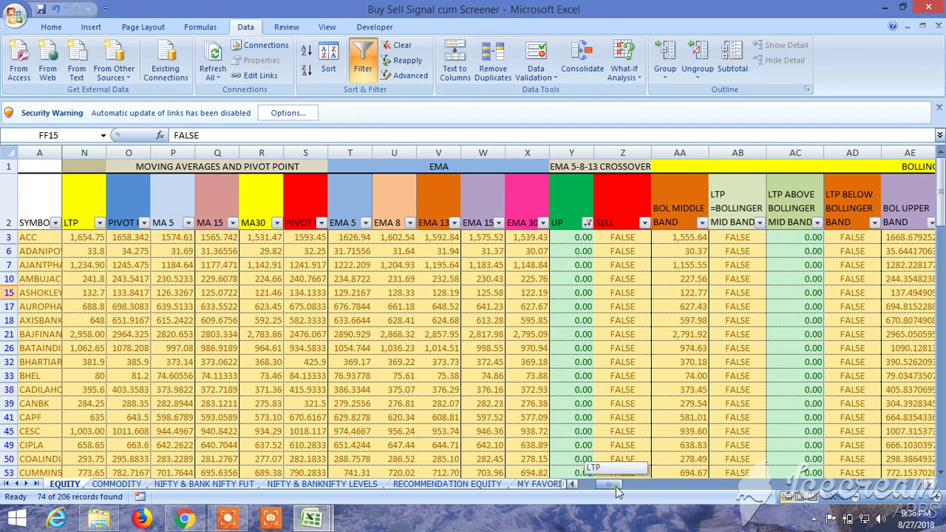
drag(619, 490, 639, 489)
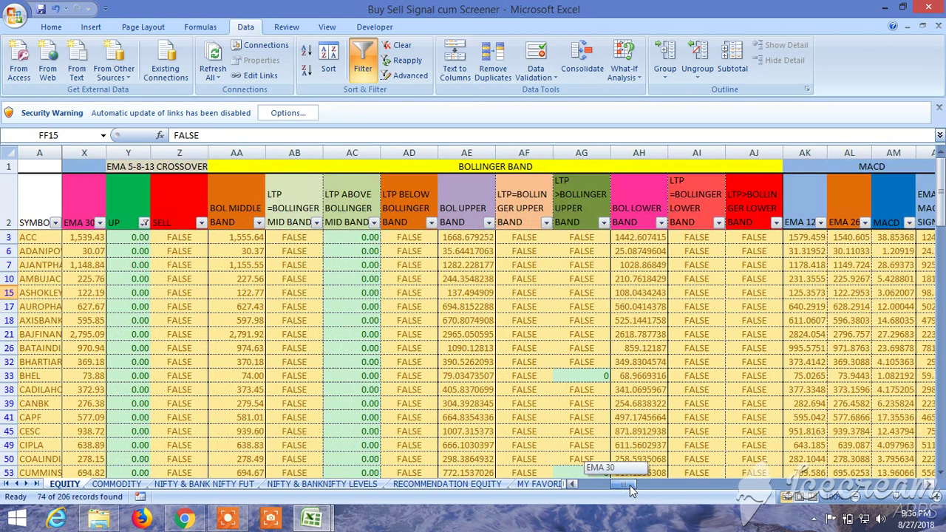
click(603, 223)
click(469, 355)
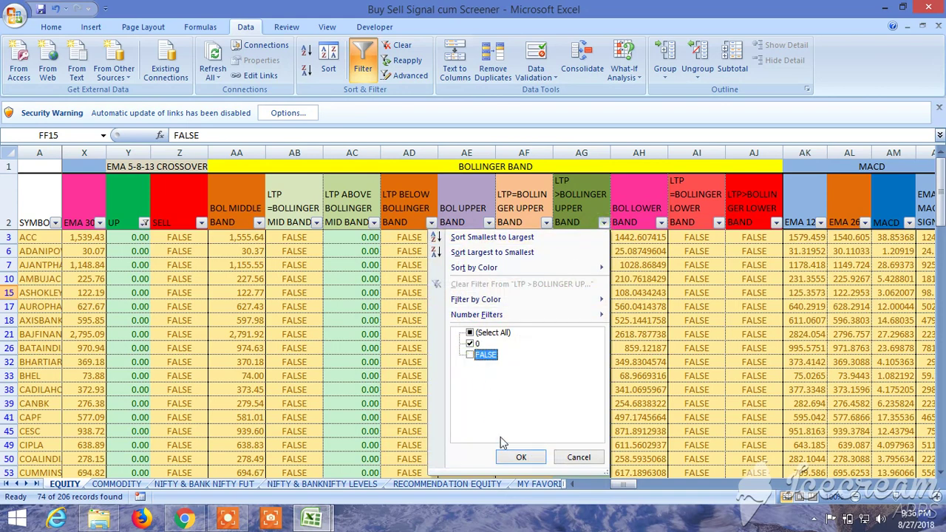
click(521, 457)
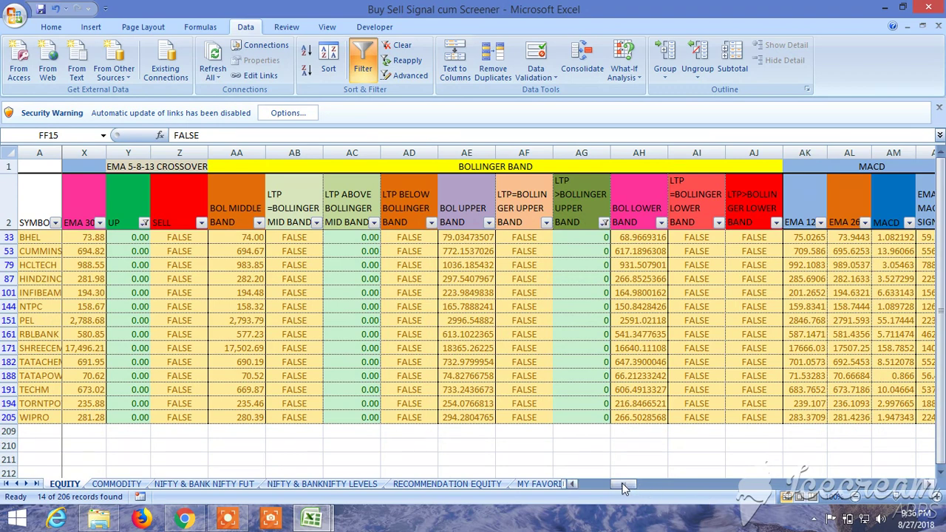
Filter the RSI>50,<70 column under RSI BUY to only TRUE
drag(623, 485, 641, 490)
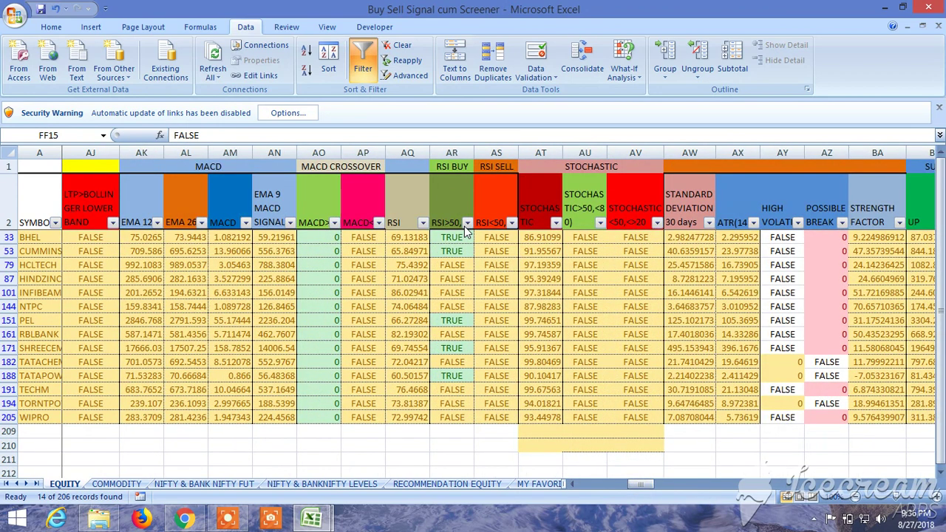
click(467, 223)
click(358, 343)
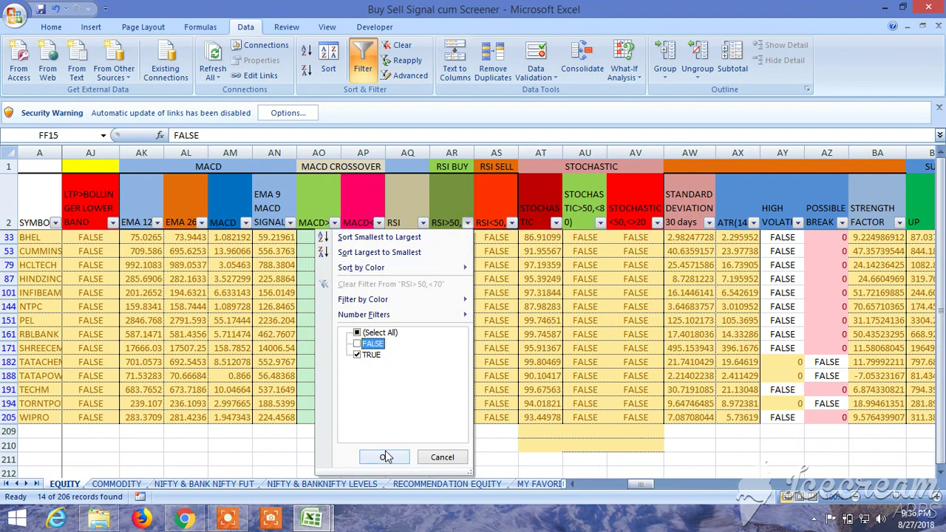
click(384, 457)
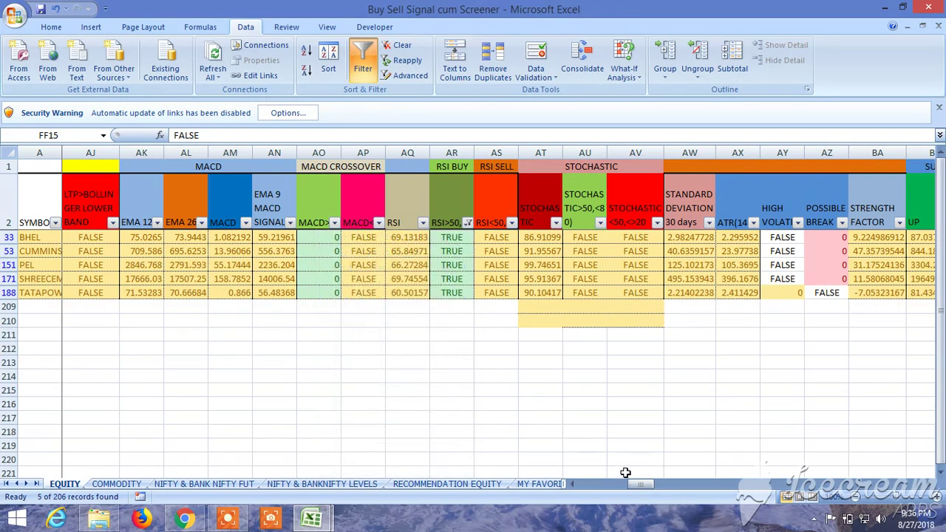
Filter the PV-R1 column under the intraday LTP position section to only TRUE
drag(650, 488, 671, 495)
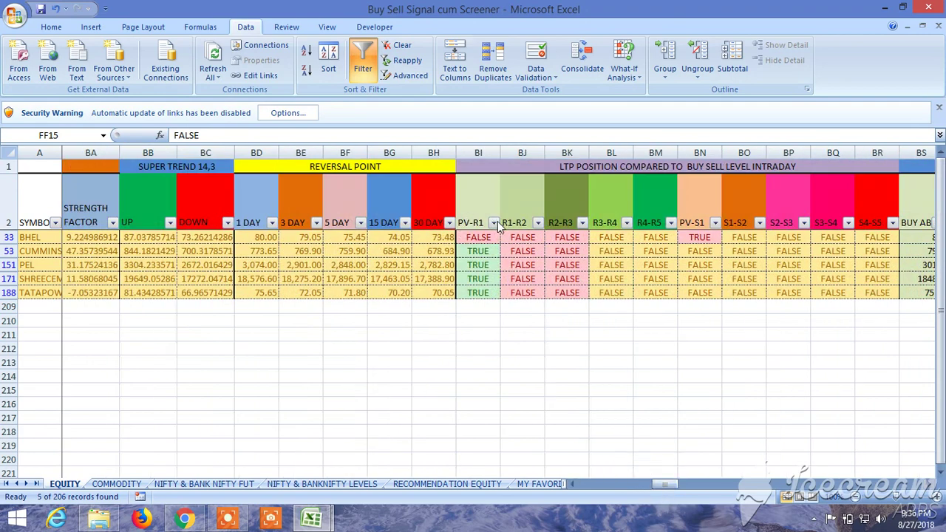
click(493, 223)
click(384, 344)
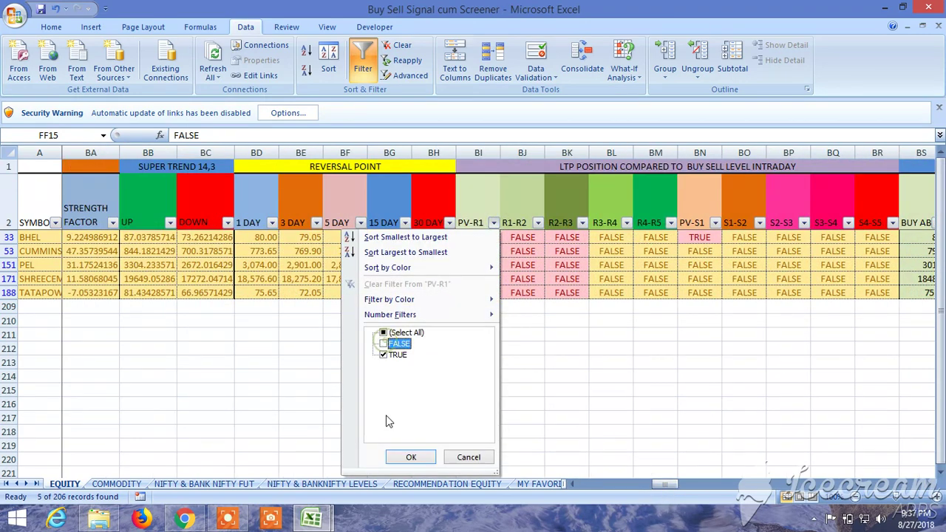
click(411, 457)
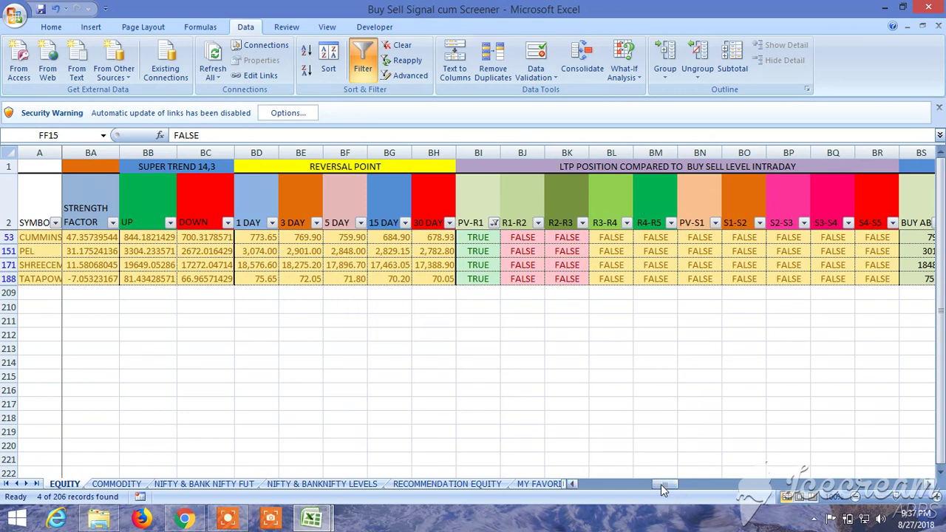
drag(661, 484, 771, 488)
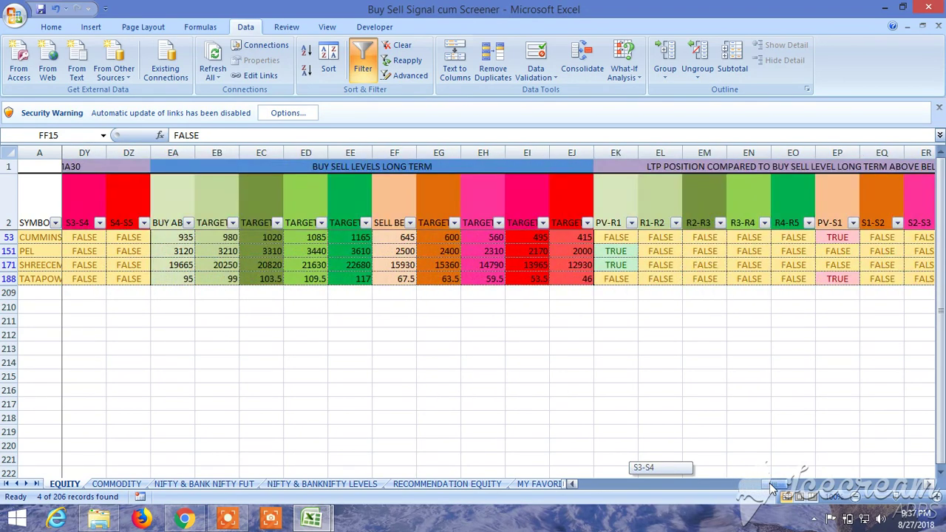
drag(771, 488, 771, 488)
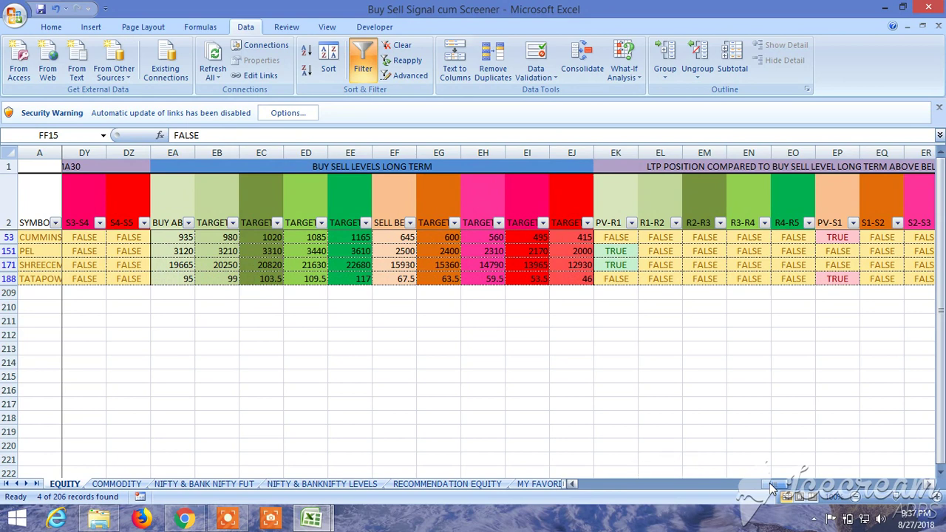
click(632, 223)
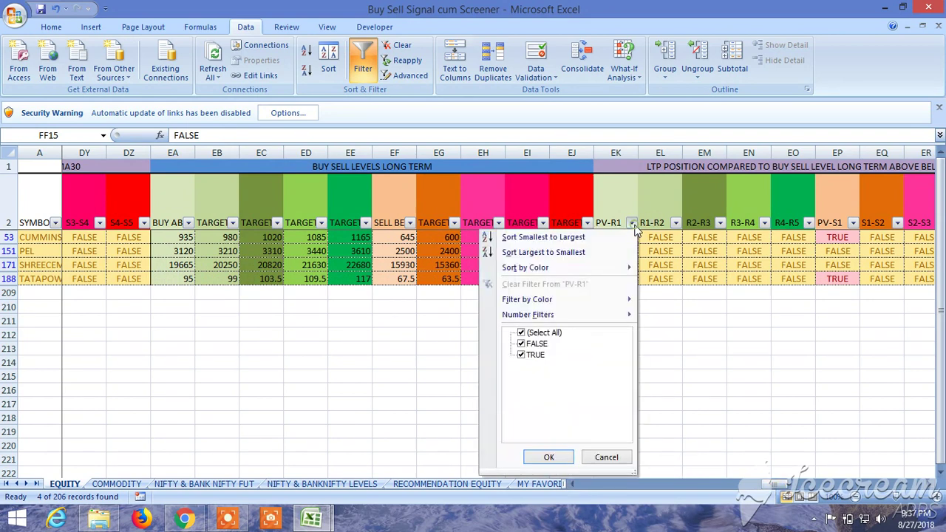
click(528, 346)
click(522, 344)
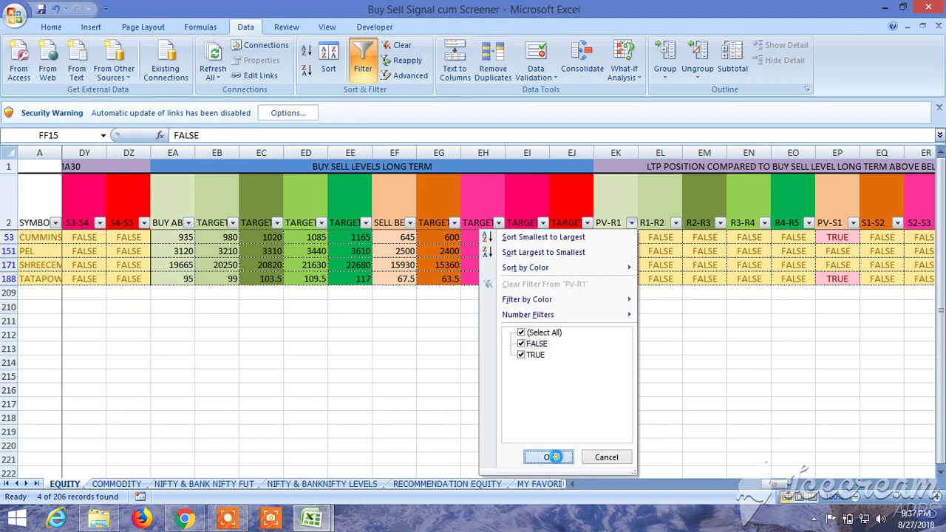
click(556, 459)
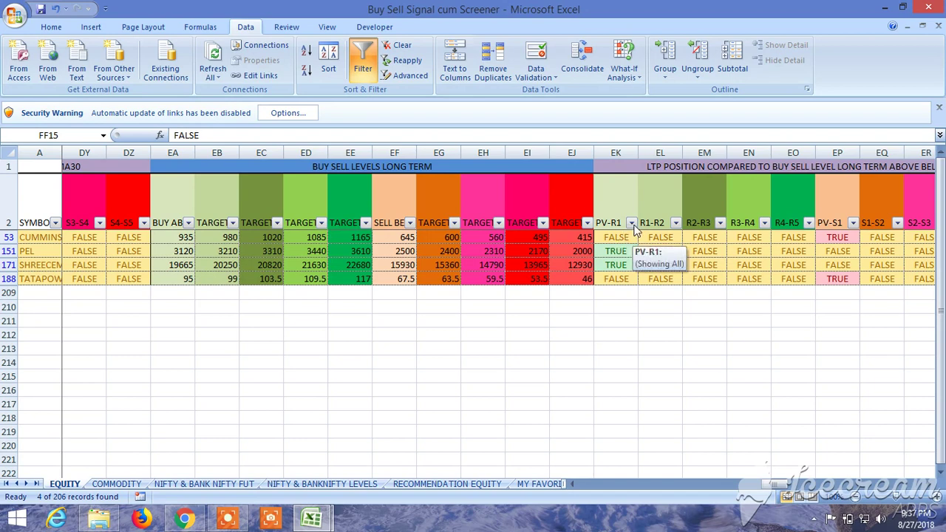
Filter the NEW 1W HIGH column under NEW HIGH LOWS to only 0, excluding FALSE
drag(763, 487, 800, 487)
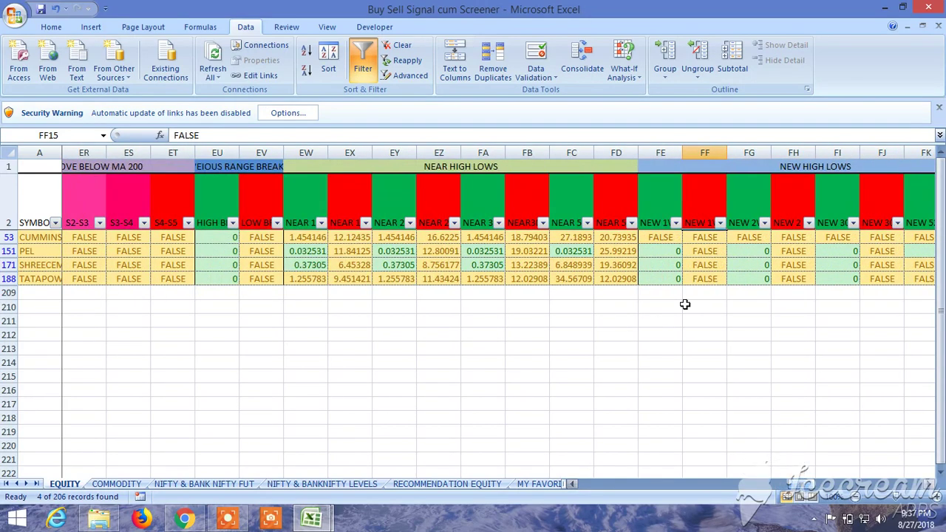
click(675, 223)
click(565, 355)
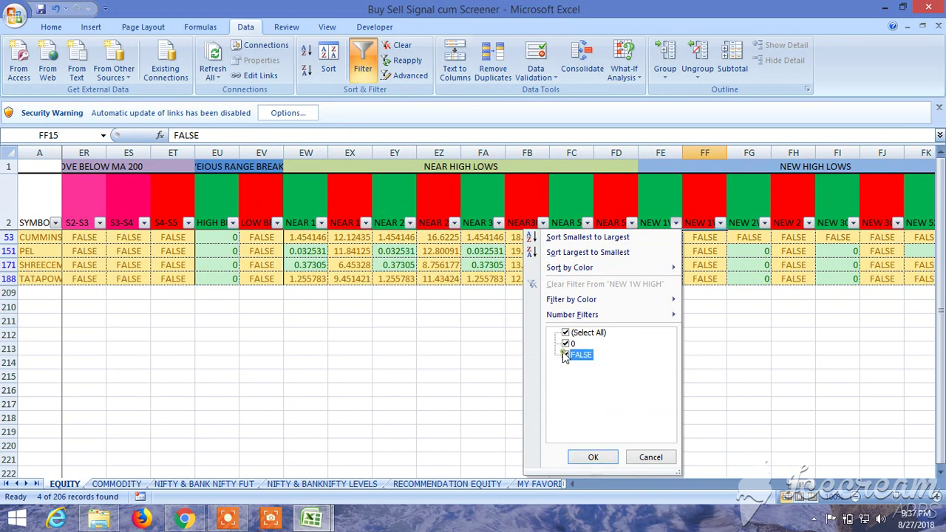
click(600, 454)
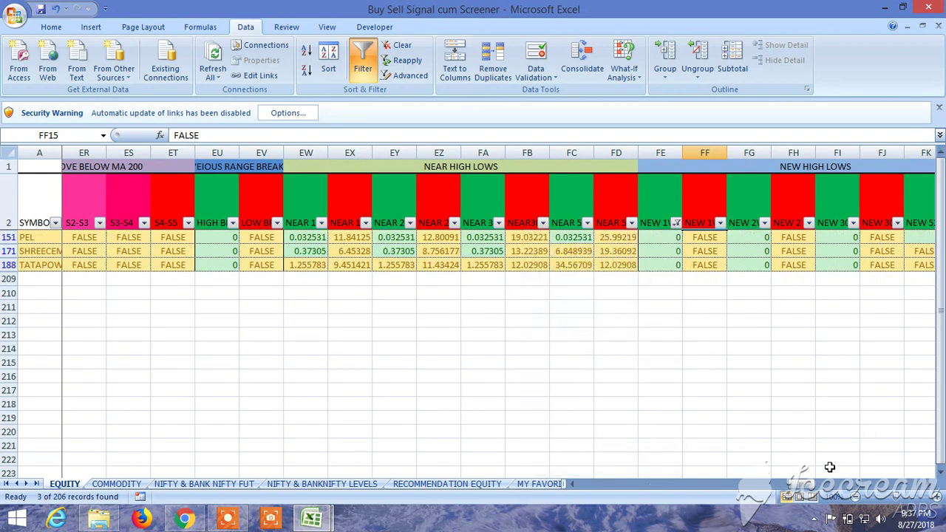
Filter the CTV2 column in the POSITIVE CHANGE section beside CHANGE IN VOL to exclude 0, keeping 6.83 and 64.42
drag(803, 488, 825, 491)
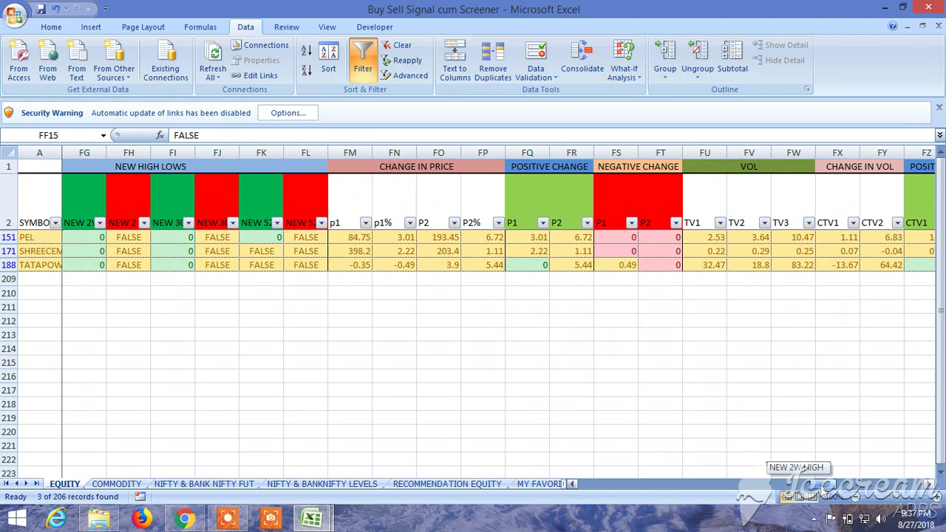
drag(825, 490, 824, 491)
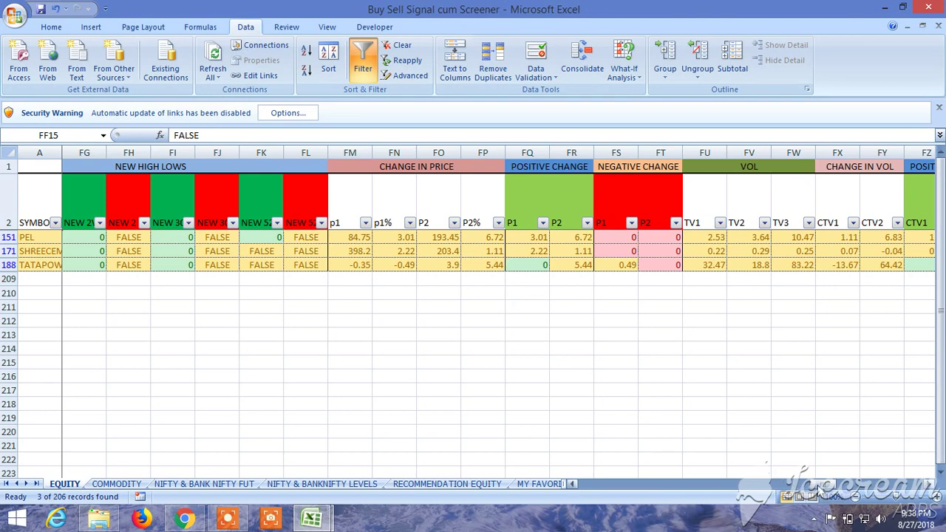
drag(819, 490, 827, 490)
click(720, 224)
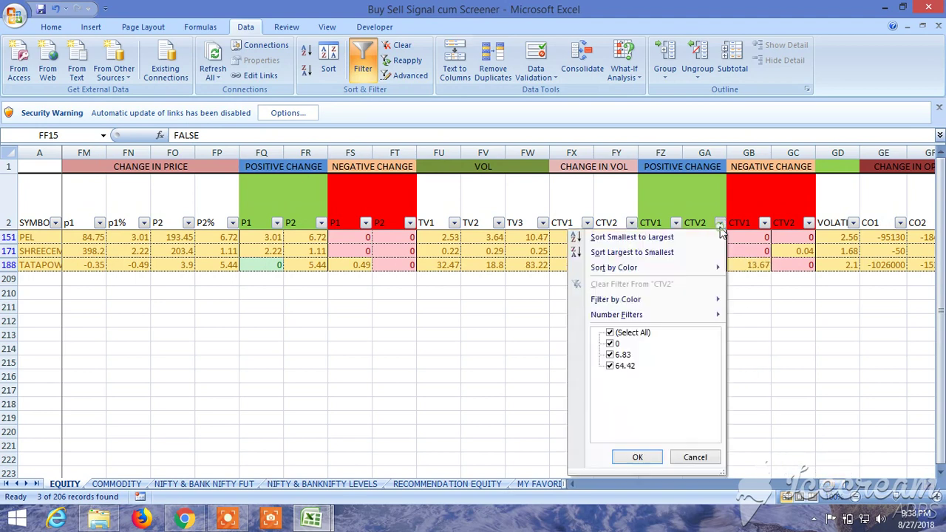
click(610, 343)
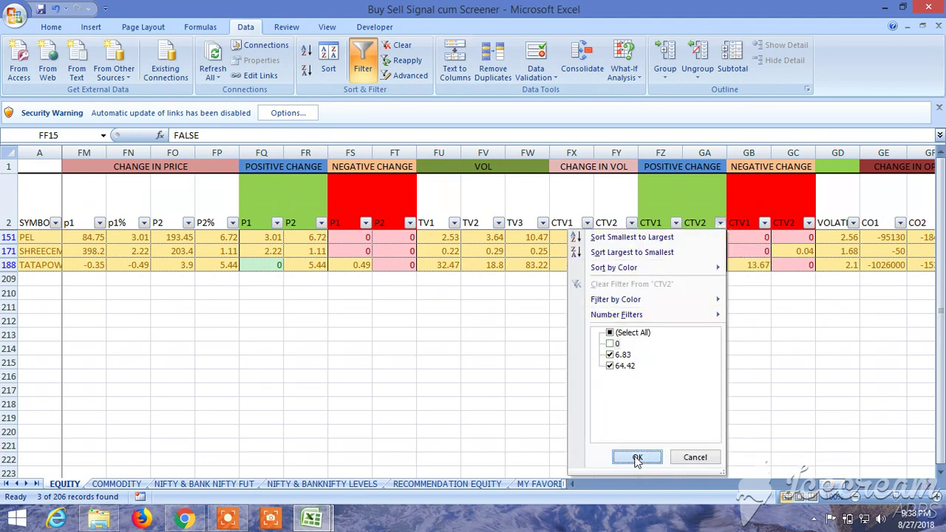
click(637, 457)
Review the filtered stocks' open interest and intraday levels, and switch to Chrome to examine the PEL option chain on the NSE site
drag(834, 485, 847, 488)
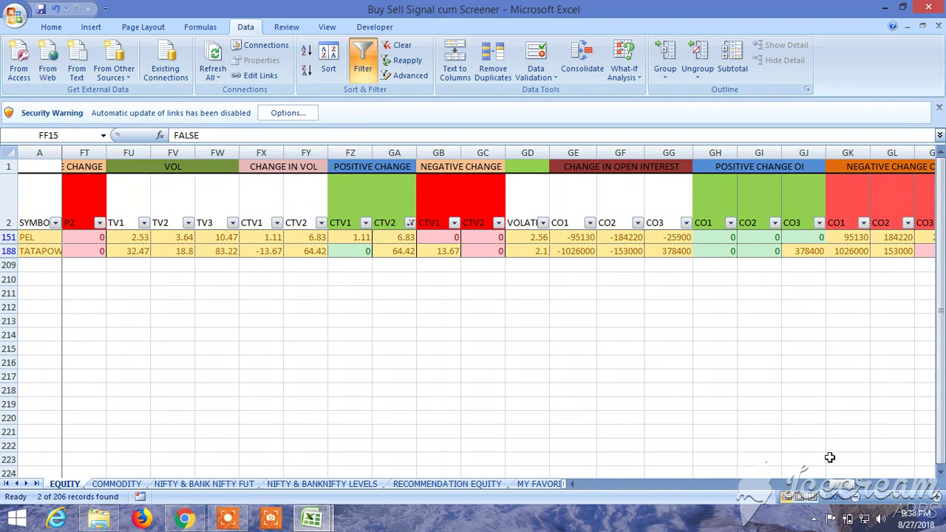
drag(848, 491, 581, 488)
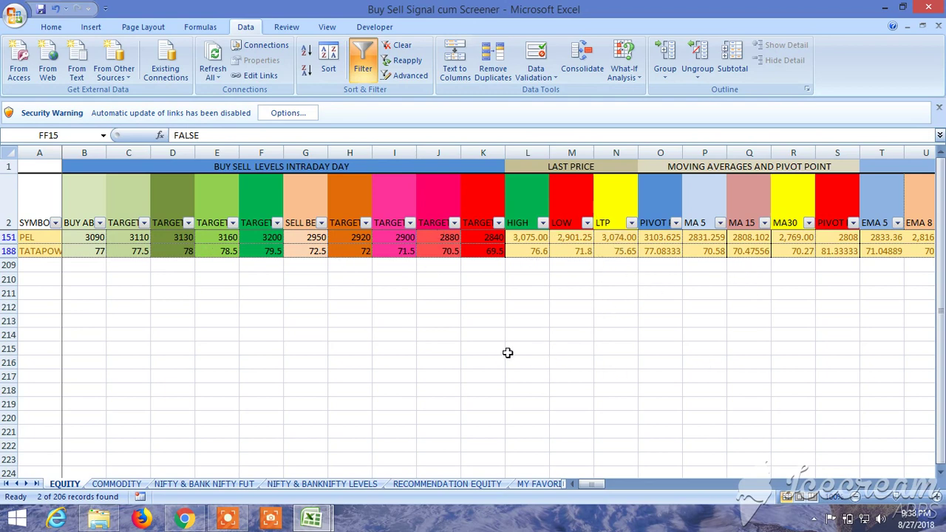
click(185, 520)
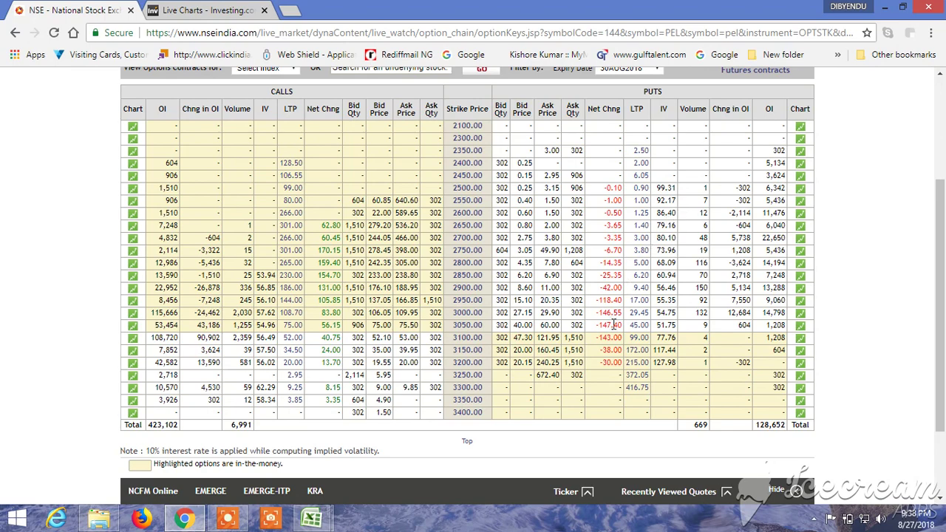
scroll(614, 323, up, 3)
scroll(310, 303, down, 1)
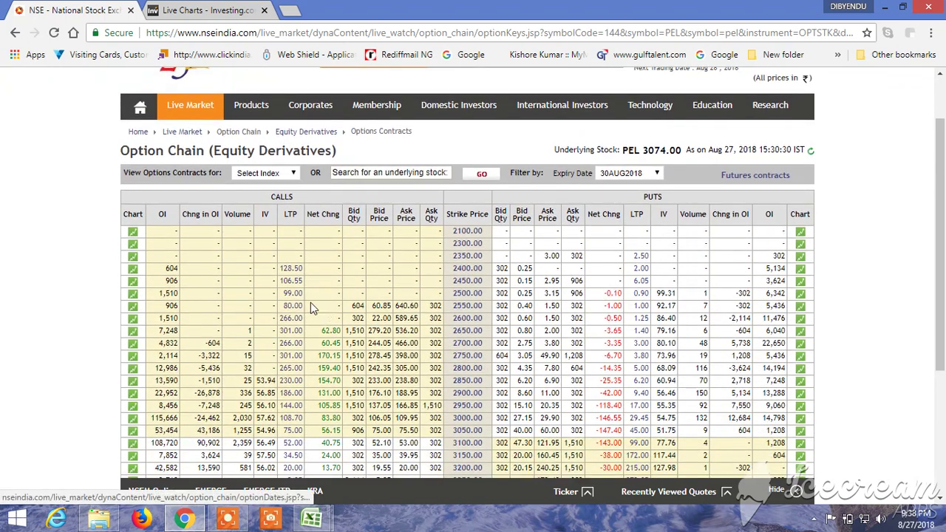
Compare PEL's underlying stock price with the option chain's nearby strike prices from 3050 to 3150
scroll(311, 302, down, 2)
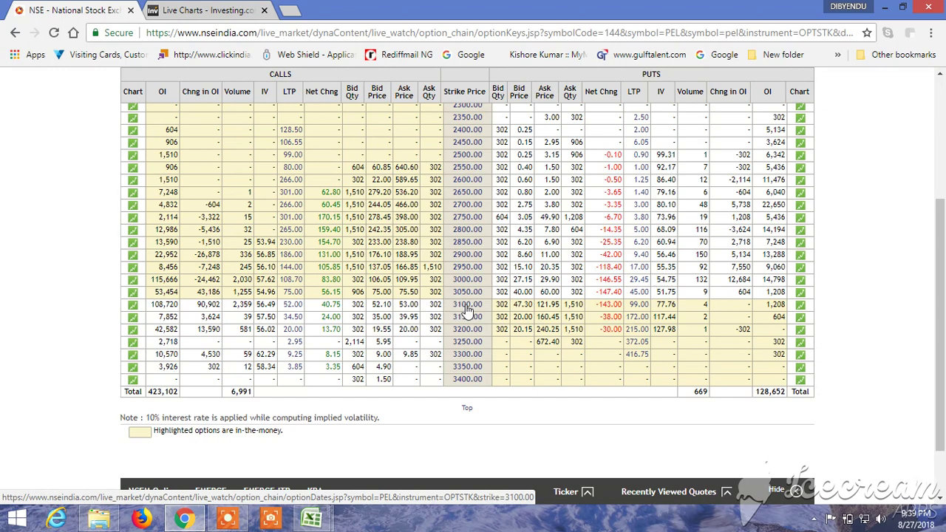
scroll(470, 309, up, 2)
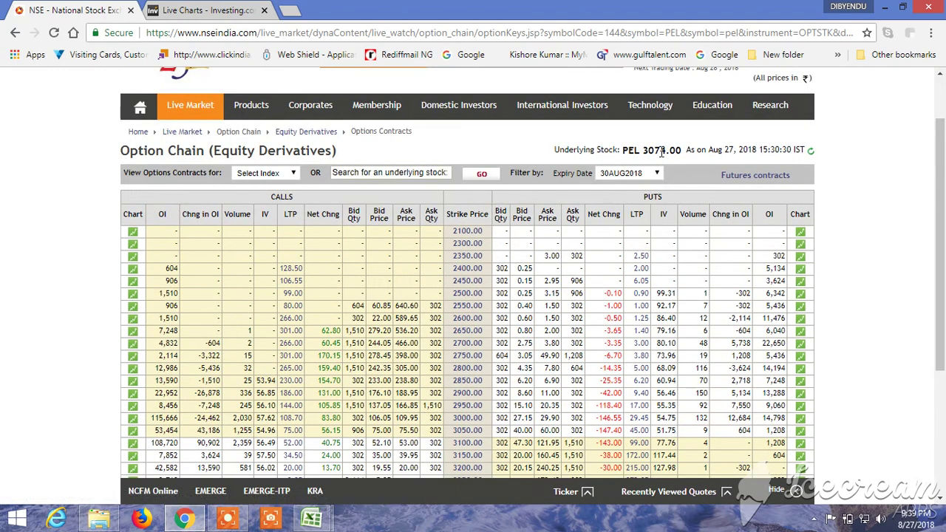
scroll(467, 303, down, 2)
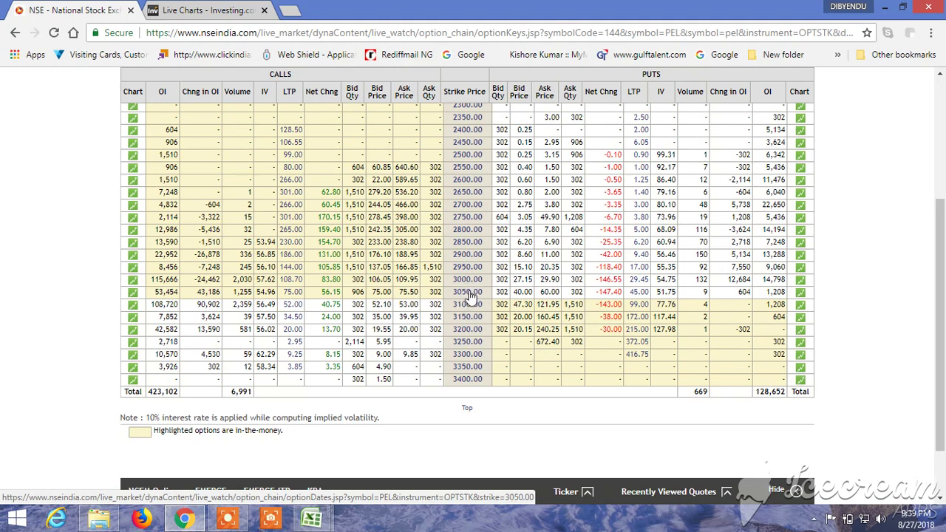
scroll(470, 296, up, 1)
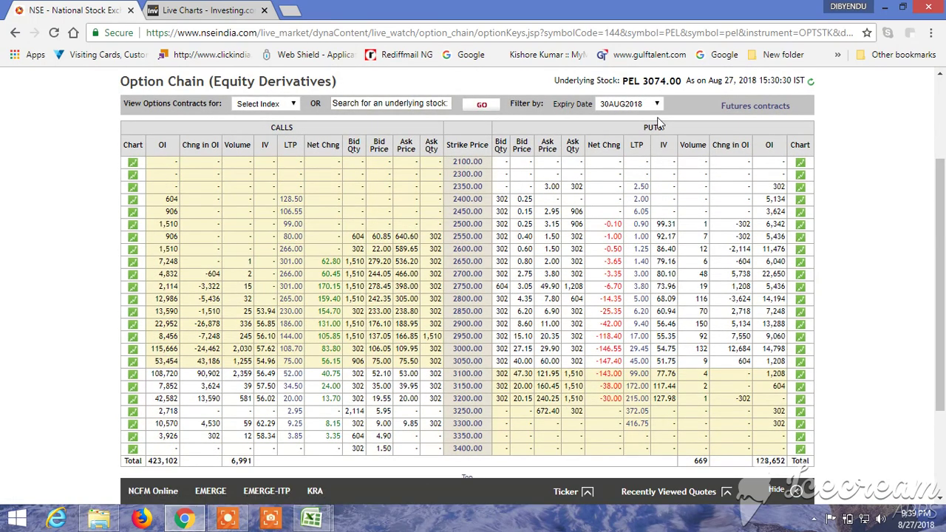
scroll(473, 366, down, 1)
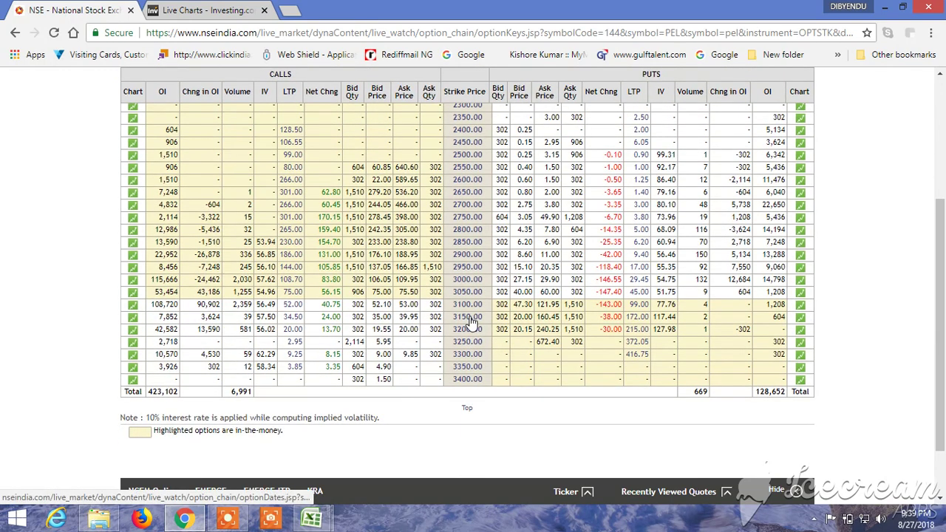
scroll(470, 323, up, 2)
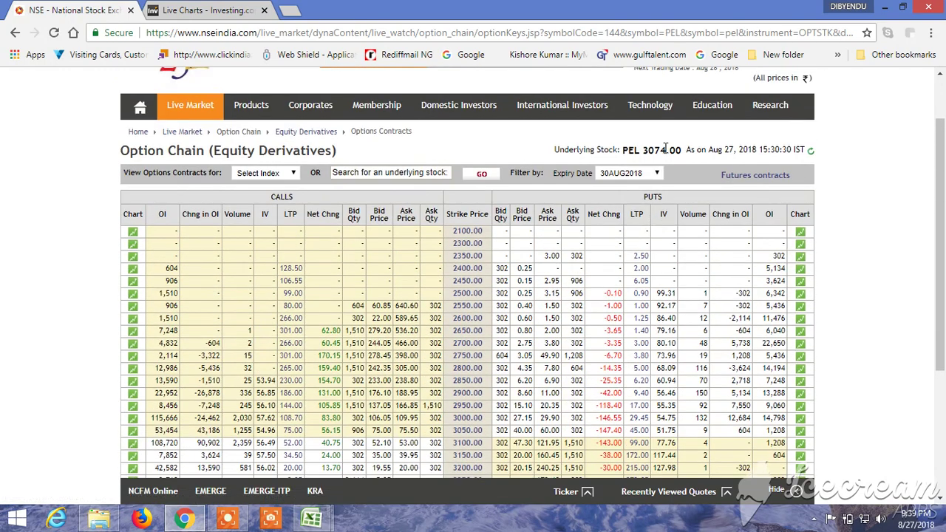
scroll(581, 304, down, 2)
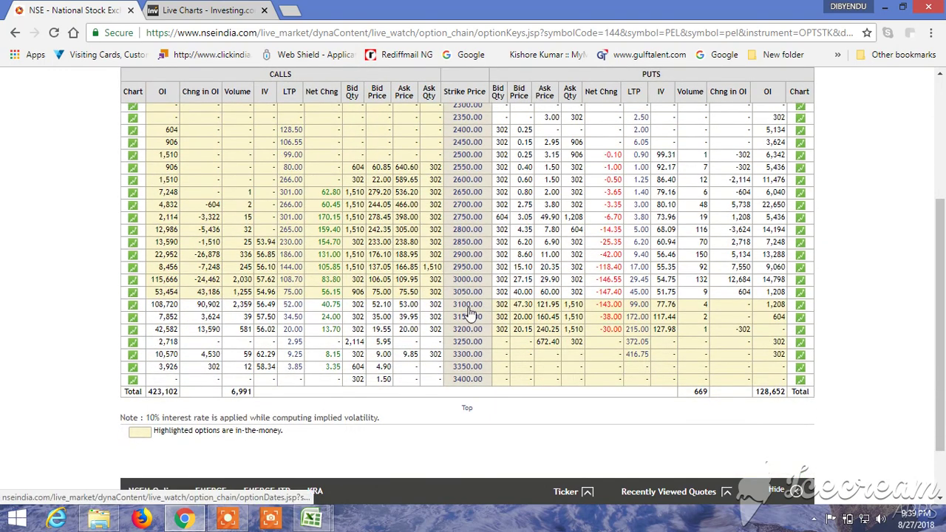